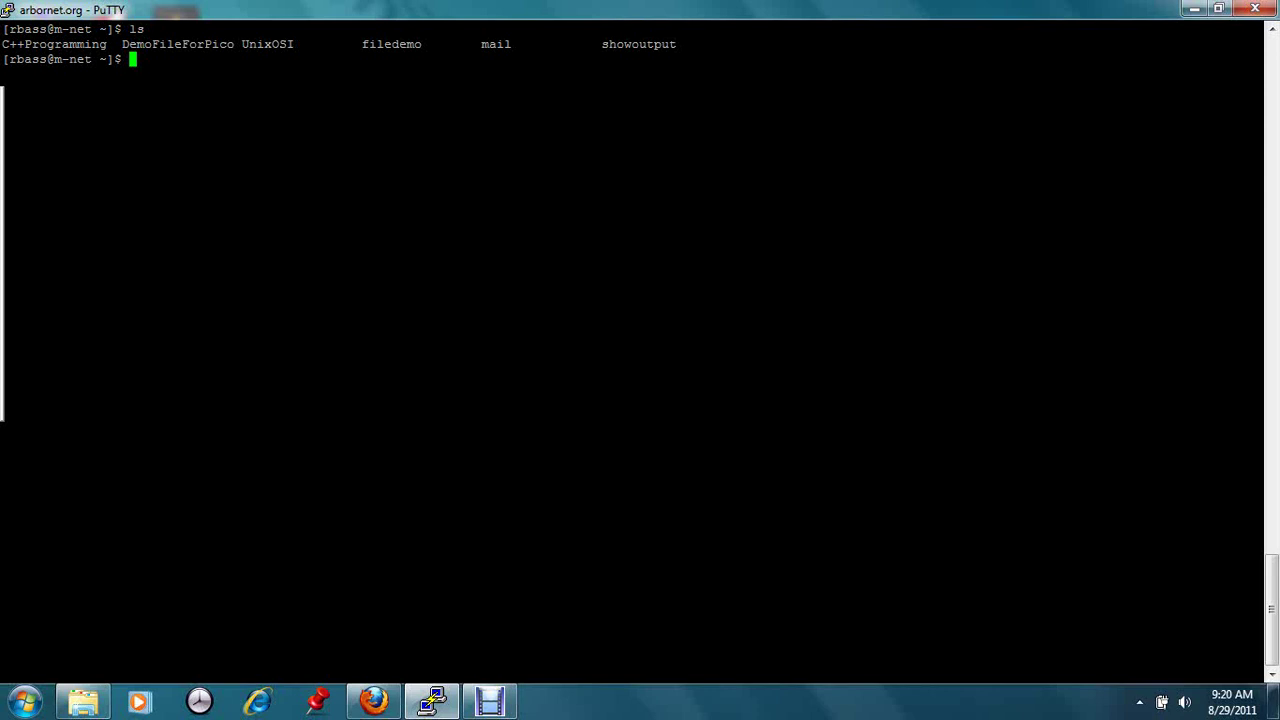
- Open the file DemoFileForPico in the pico editor from the shell
{"action": "type", "text": "pico DemoFile"}
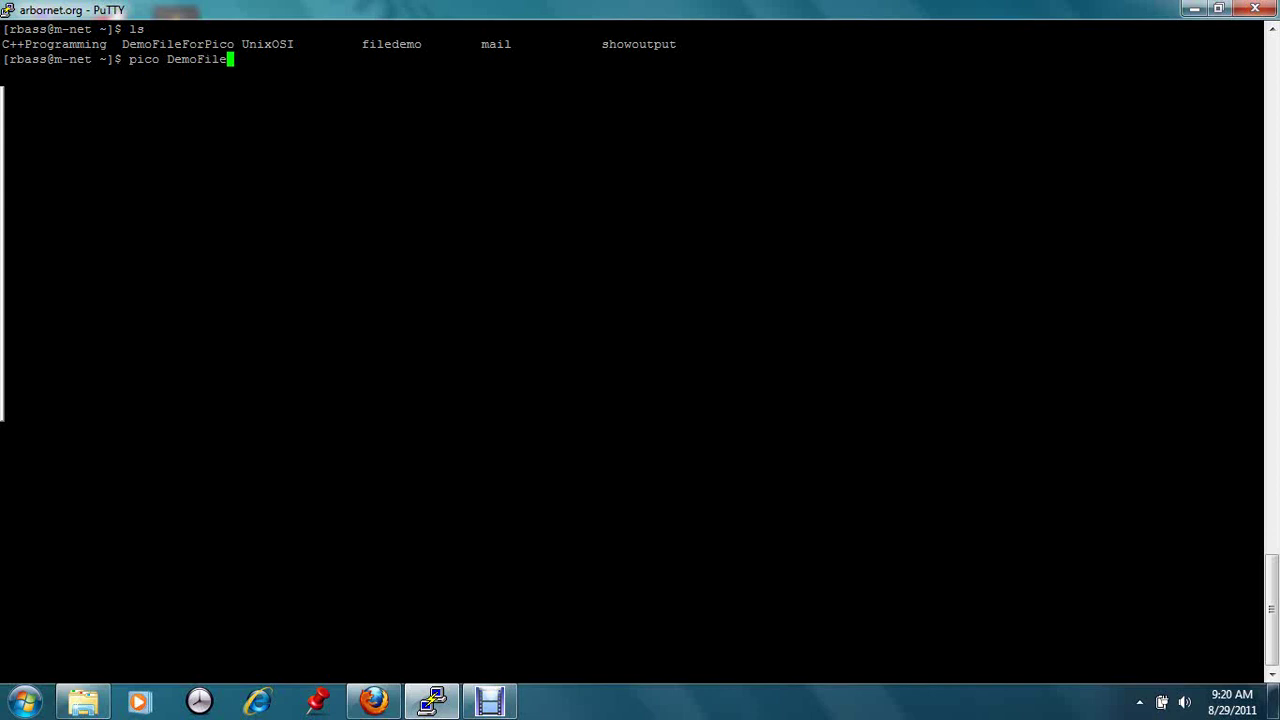
{"action": "type", "text": "ForPico"}
{"action": "key", "text": "Return"}
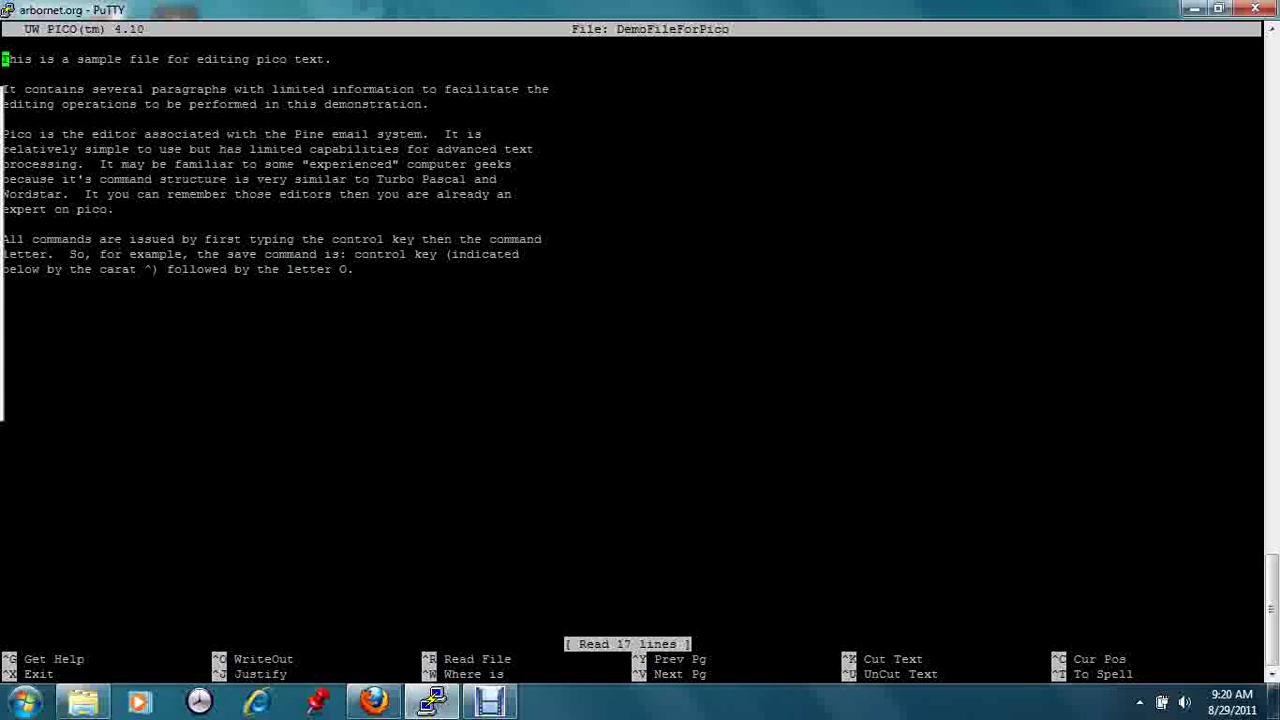
- Write the file out under its existing name DemoFileForPico and exit pico to the shell
{"action": "key", "text": "ctrl+o"}
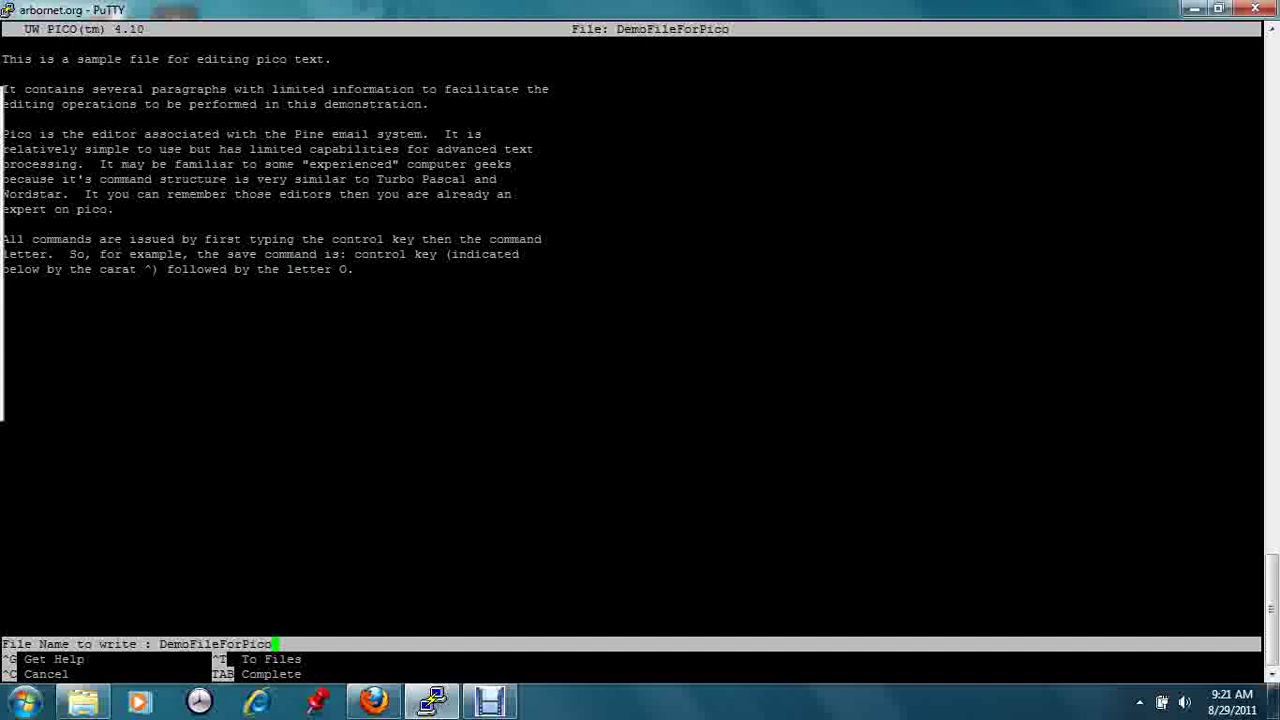
{"action": "key", "text": "Return"}
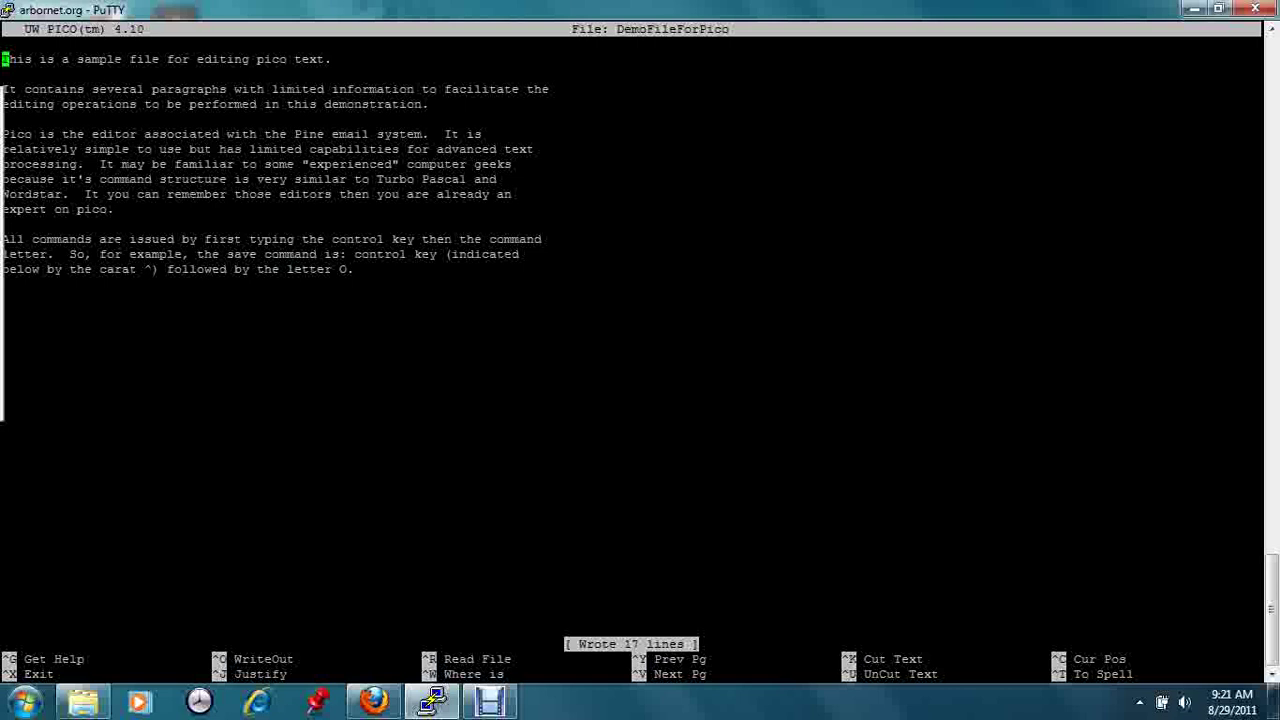
{"action": "key", "text": "ctrl+x"}
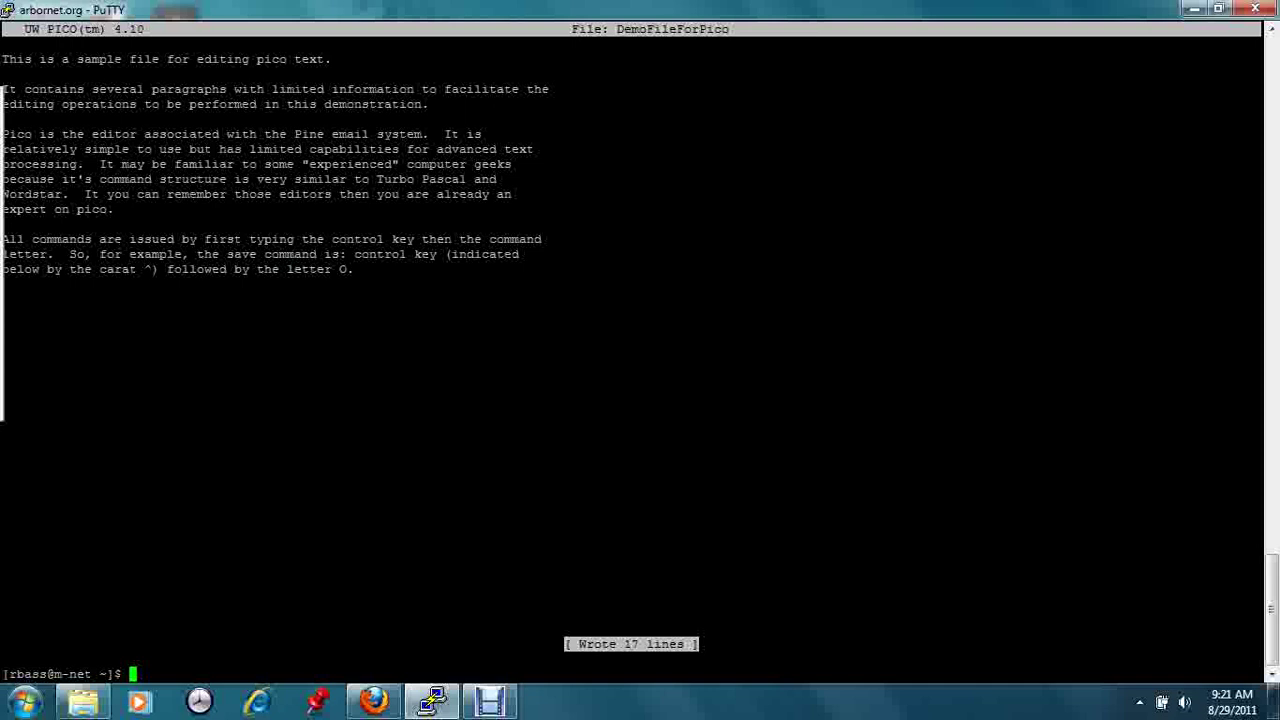
- Start pico with an empty buffer and read the contents of DemoFileForPico into it
{"action": "type", "text": "pico"}
{"action": "key", "text": "Return"}
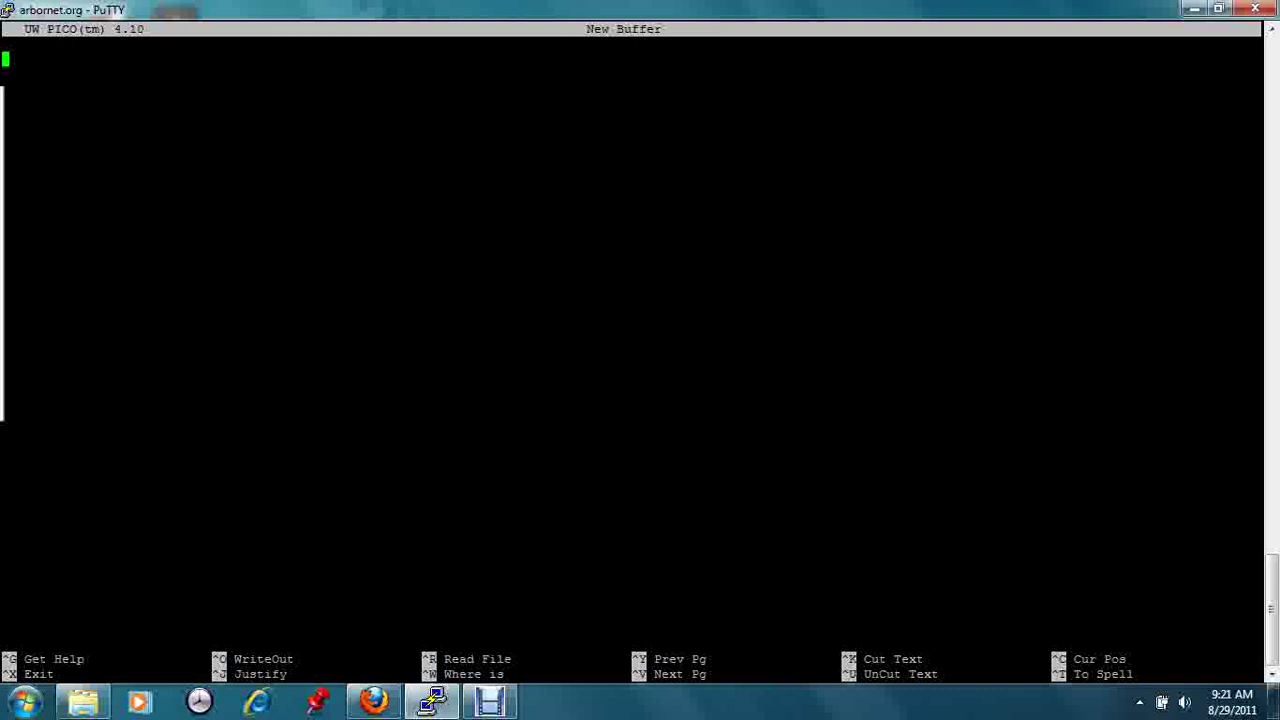
{"action": "key", "text": "ctrl+r"}
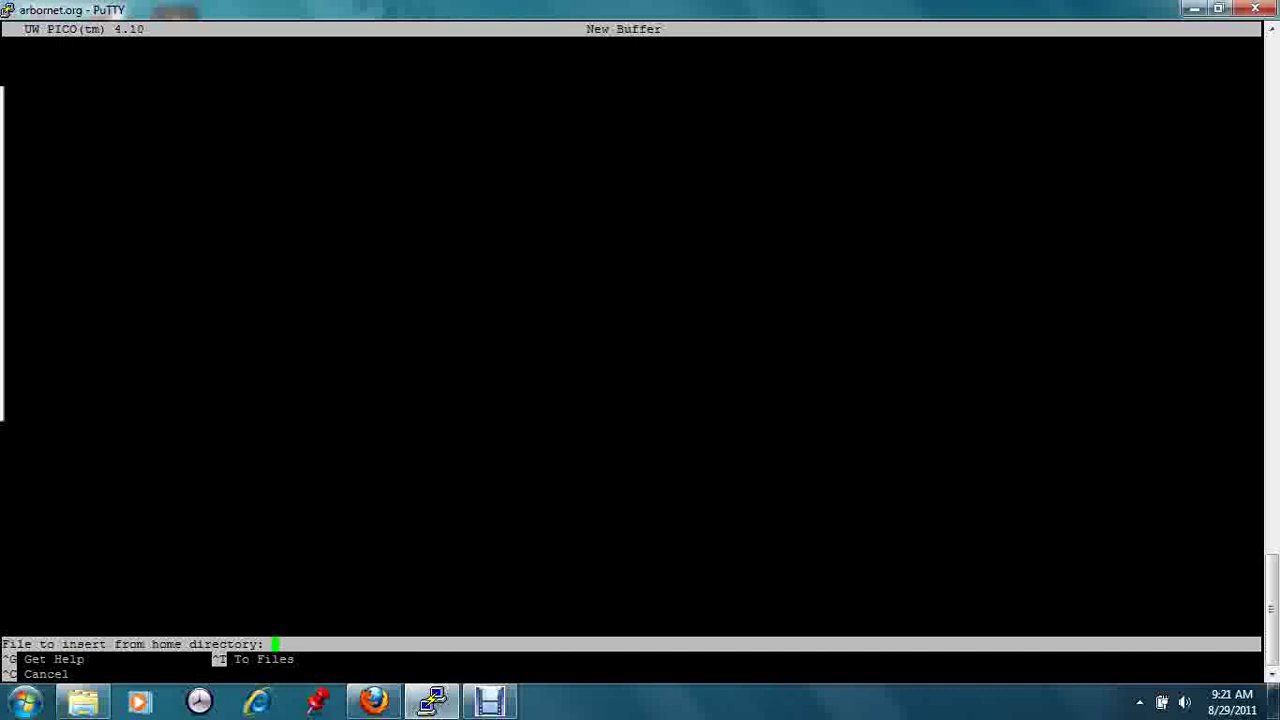
{"action": "type", "text": "DemoFileForPICO"}
{"action": "key", "text": "Return"}
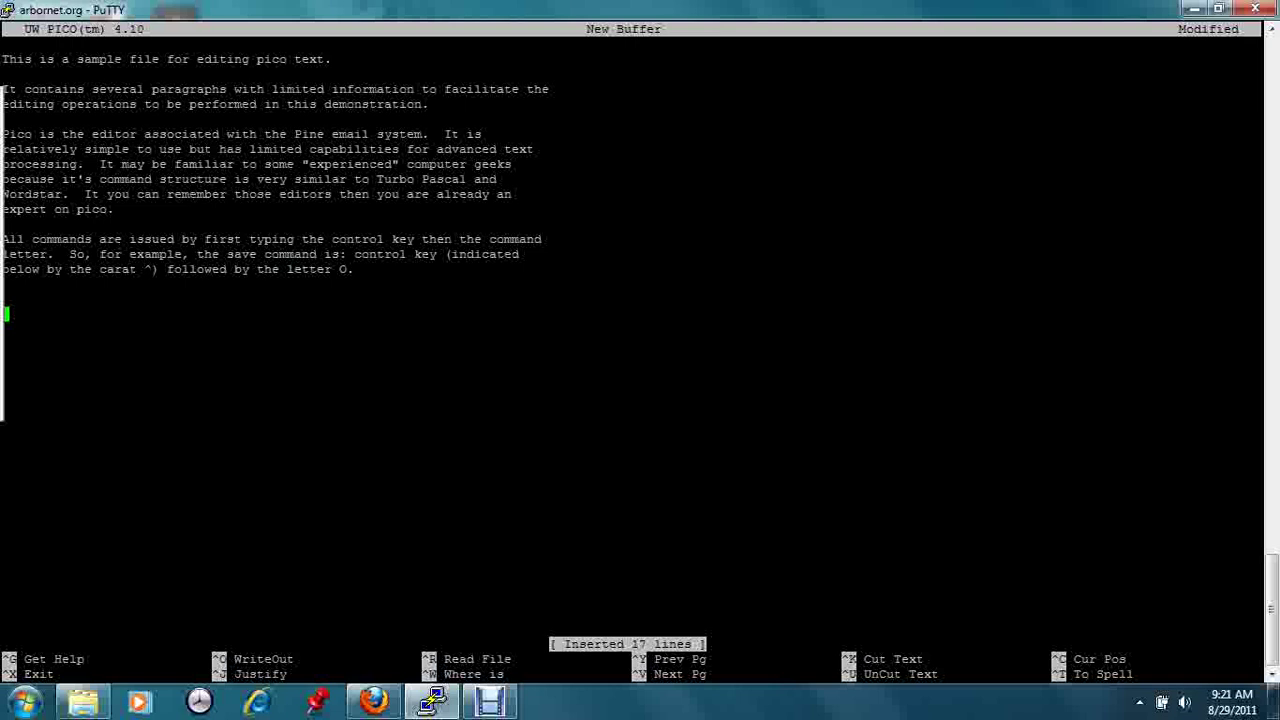
- Add the line "Add additional lines to the file by typing the additional information." at the end of the text
{"action": "type", "text": "Add additional l"}
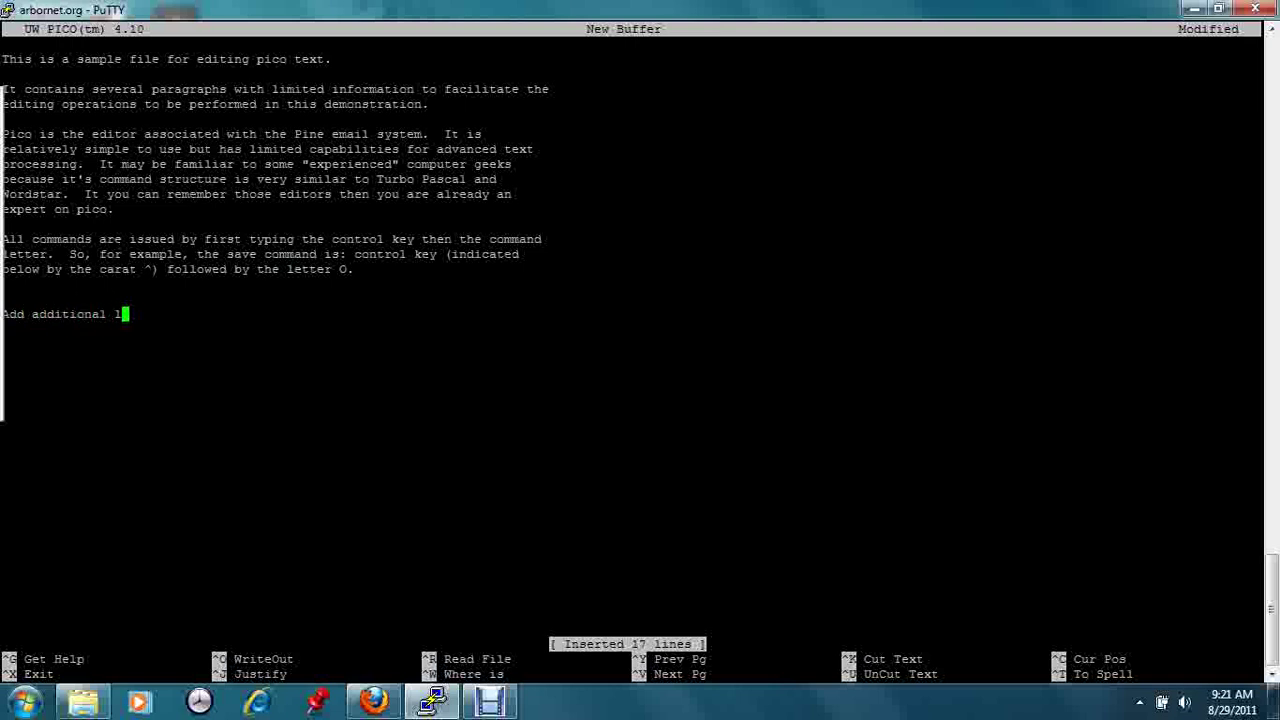
{"action": "type", "text": "ines to the file by"}
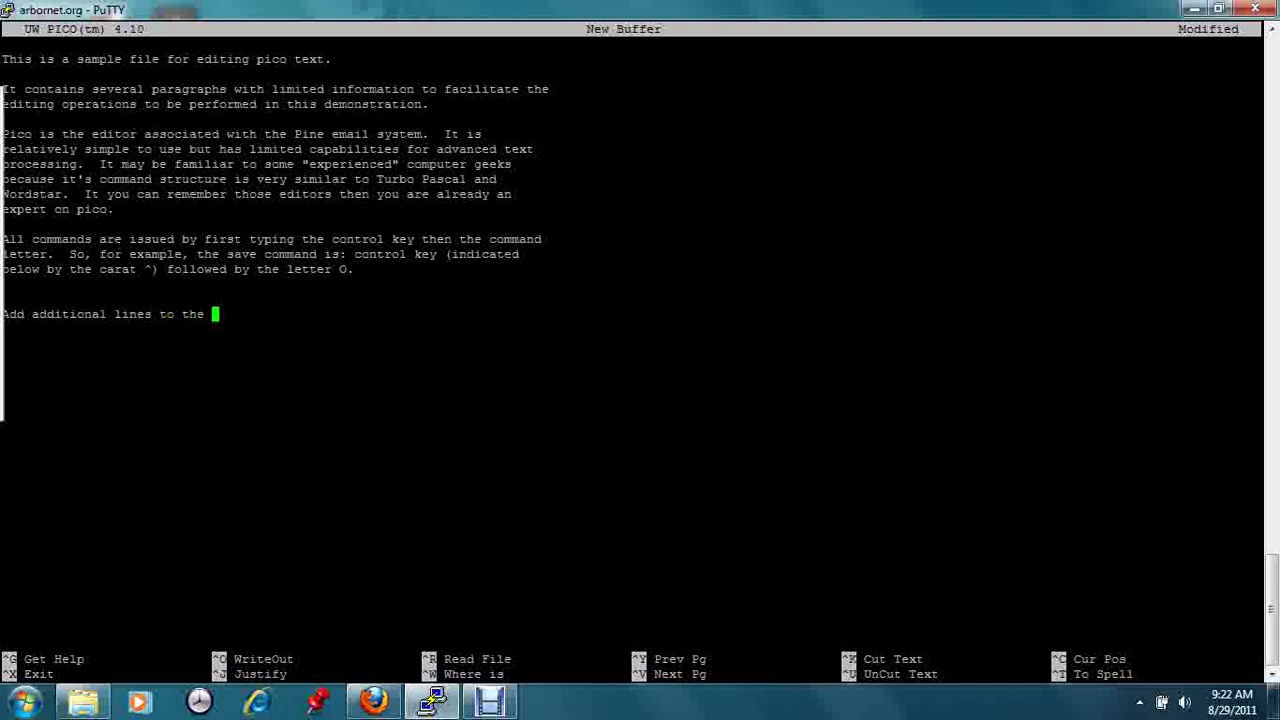
{"action": "type", "text": " typing the addit"}
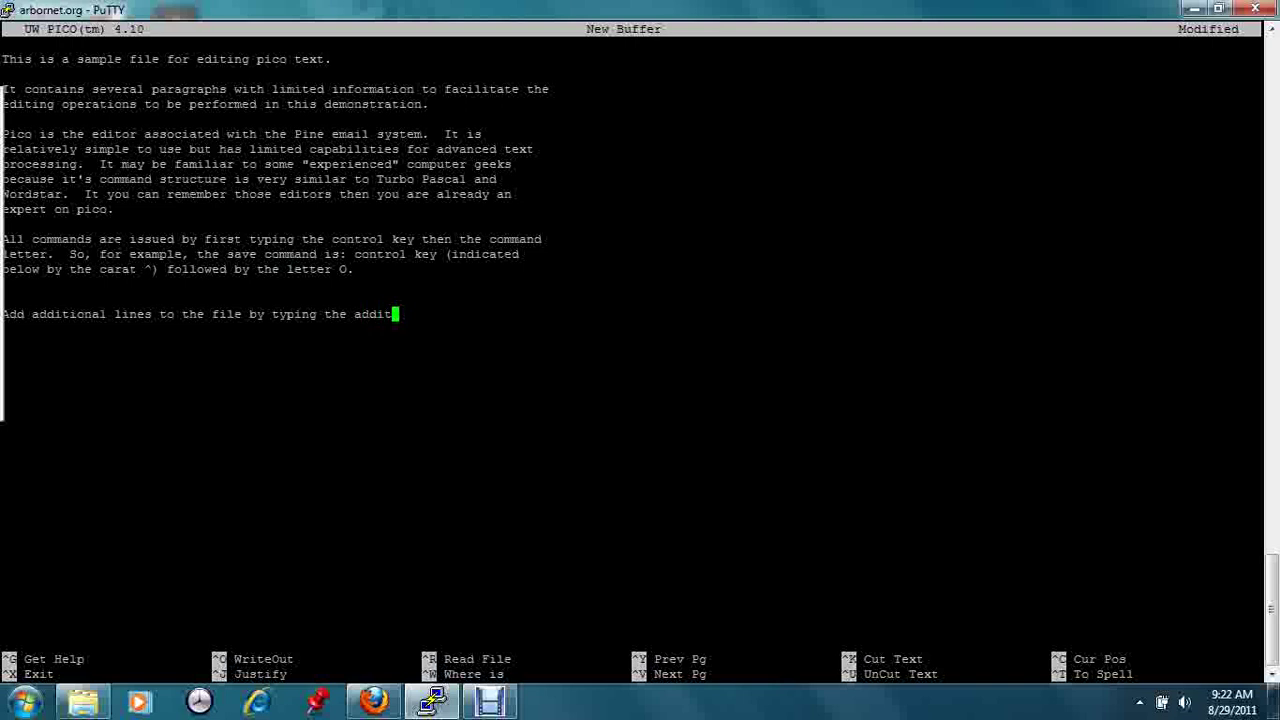
{"action": "type", "text": "ional information."}
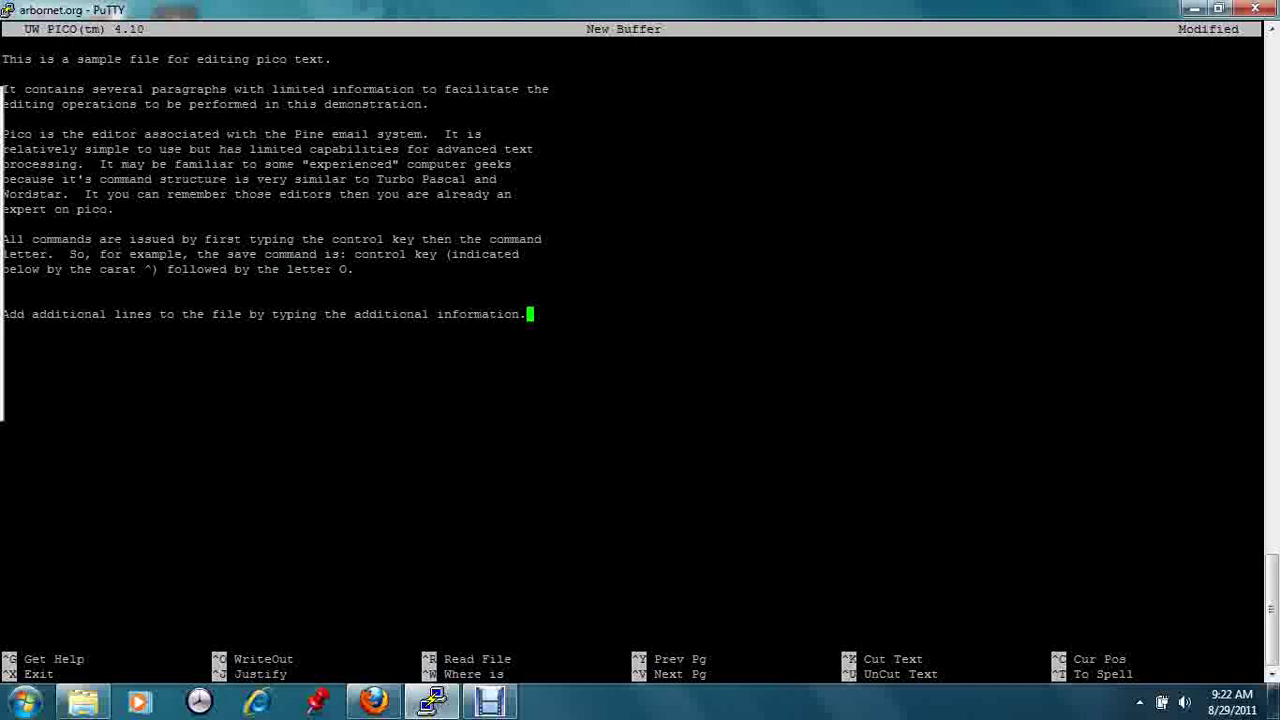
- Save the buffer as DemoFileForPico, overwriting the existing file
{"action": "key", "text": "ctrl+o"}
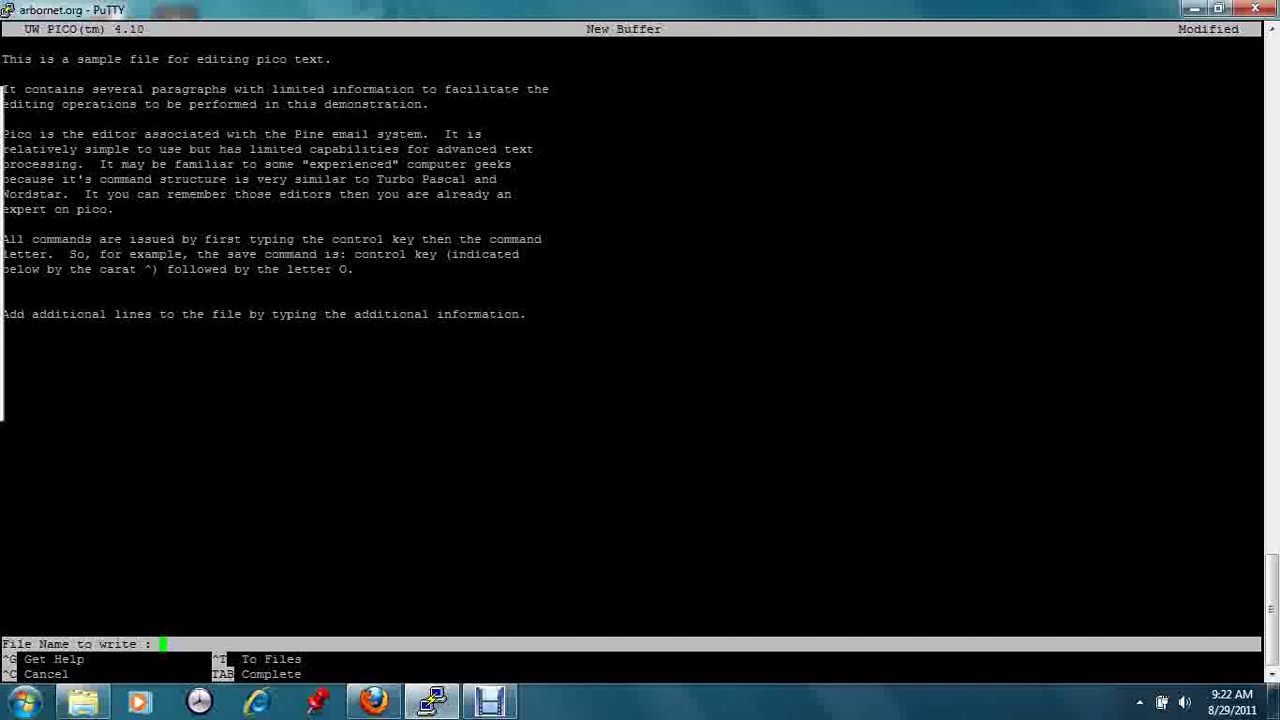
{"action": "type", "text": "DemoFileForP"}
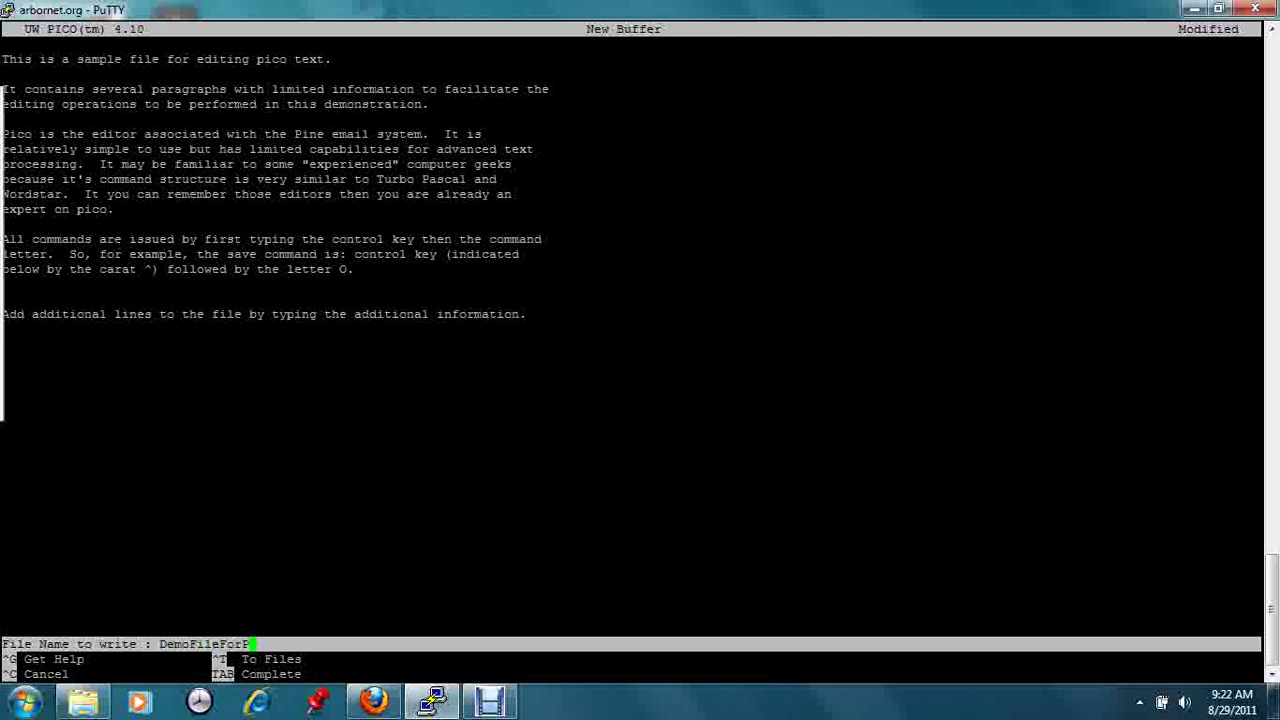
{"action": "type", "text": "ico"}
{"action": "key", "text": "Return"}
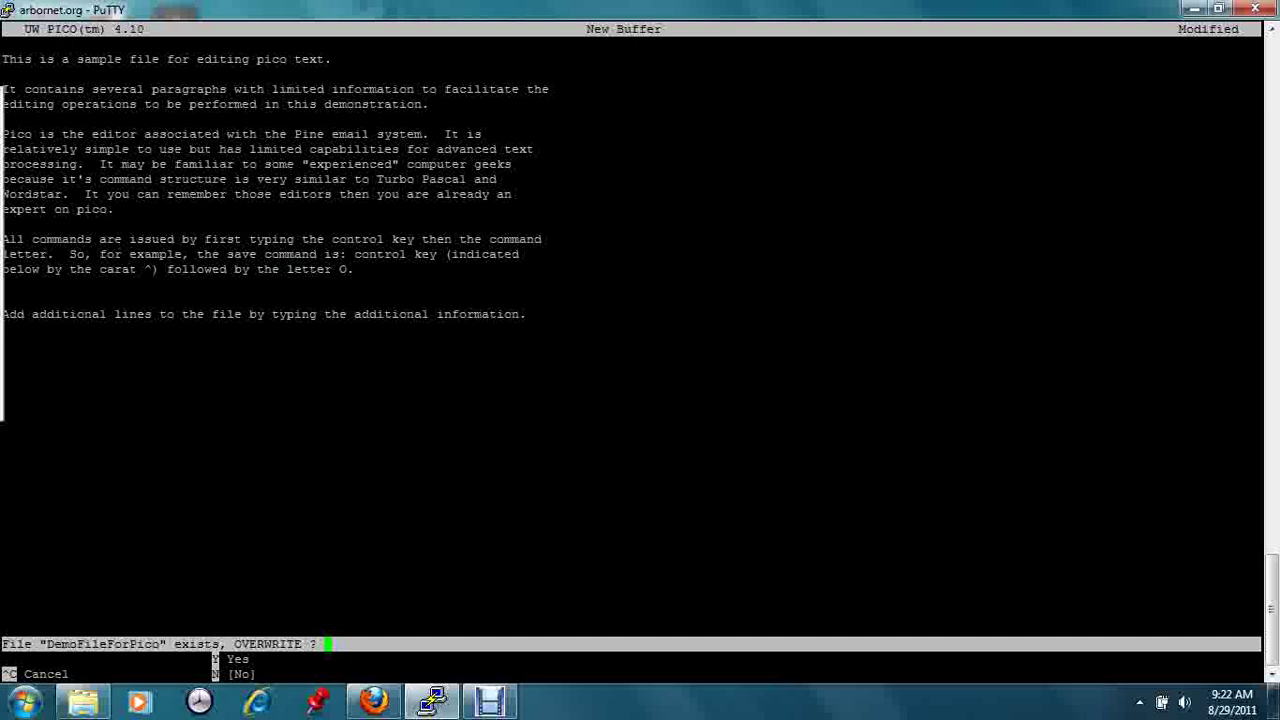
{"action": "key", "text": "y"}
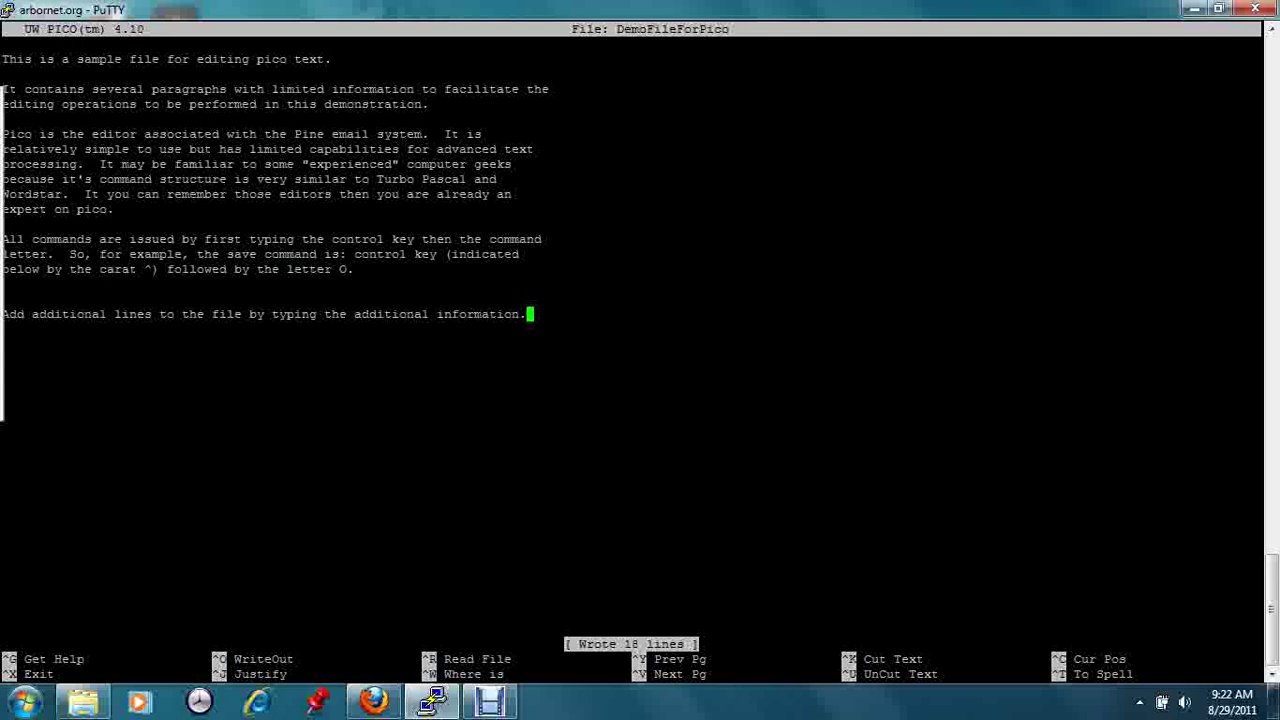
- Mark the three-line paragraph that starts with "All commands are issued" and cut it from the text
{"action": "key", "text": "Up"}
{"action": "key", "text": "Up"}
{"action": "key", "text": "Up"}
{"action": "key", "text": "Up"}
{"action": "key", "text": "Left"}
{"action": "key", "text": "Left"}
{"action": "key", "text": "Left"}
{"action": "key", "text": "Left"}
{"action": "key", "text": "Left"}
{"action": "key", "text": "Left"}
{"action": "key", "text": "Left"}
{"action": "key", "text": "Left"}
{"action": "key", "text": "Left"}
{"action": "key", "text": "Left"}
{"action": "key", "text": "Left"}
{"action": "key", "text": "Left"}
{"action": "key", "text": "Left"}
{"action": "key", "text": "Left"}
{"action": "key", "text": "Left"}
{"action": "key", "text": "Left"}
{"action": "key", "text": "Left"}
{"action": "key", "text": "Left"}
{"action": "key", "text": "Left"}
{"action": "key", "text": "Left"}
{"action": "key", "text": "Left"}
{"action": "key", "text": "Left"}
{"action": "key", "text": "Left"}
{"action": "key", "text": "Left"}
{"action": "key", "text": "Left"}
{"action": "key", "text": "Left"}
{"action": "key", "text": "Left"}
{"action": "key", "text": "Left"}
{"action": "key", "text": "Left"}
{"action": "key", "text": "Left"}
{"action": "key", "text": "Left"}
{"action": "key", "text": "Left"}
{"action": "key", "text": "Left"}
{"action": "key", "text": "Left"}
{"action": "key", "text": "Left"}
{"action": "key", "text": "Left"}
{"action": "key", "text": "Left"}
{"action": "key", "text": "Left"}
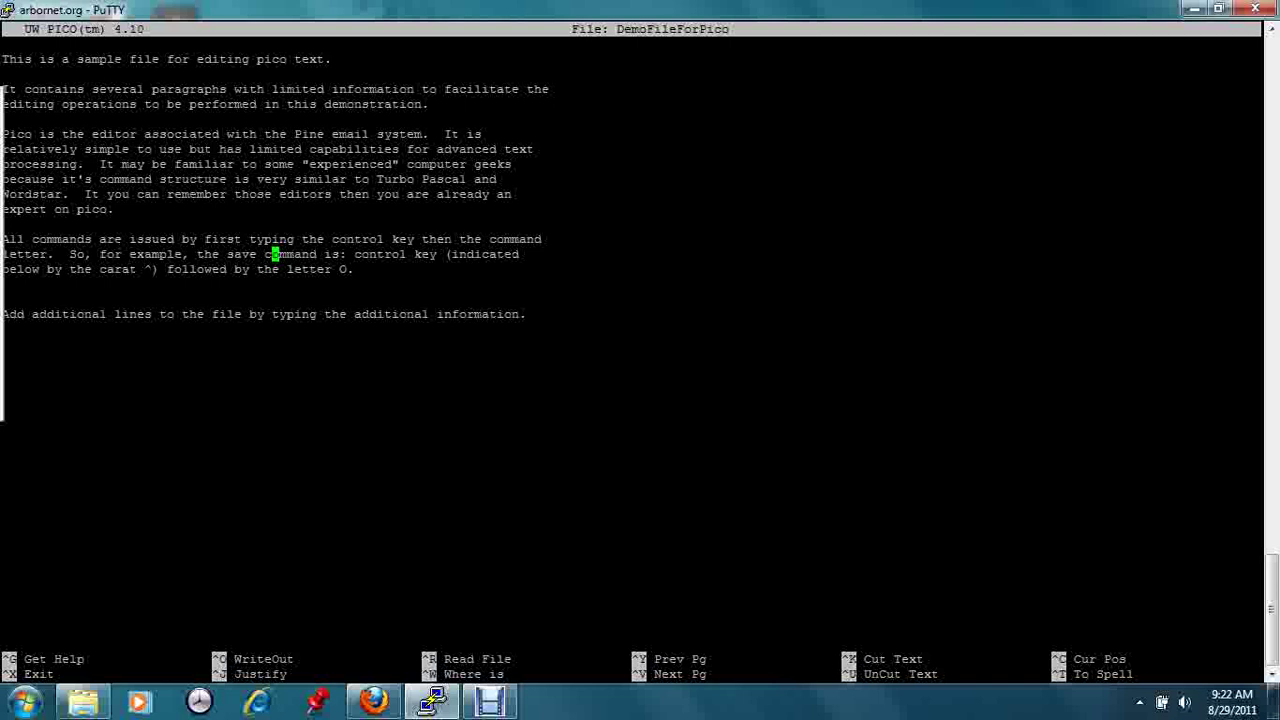
{"action": "key", "text": "Left"}
{"action": "key", "text": "Left"}
{"action": "key", "text": "Left"}
{"action": "key", "text": "Up"}
{"action": "key", "text": "ctrl+shift+6"}
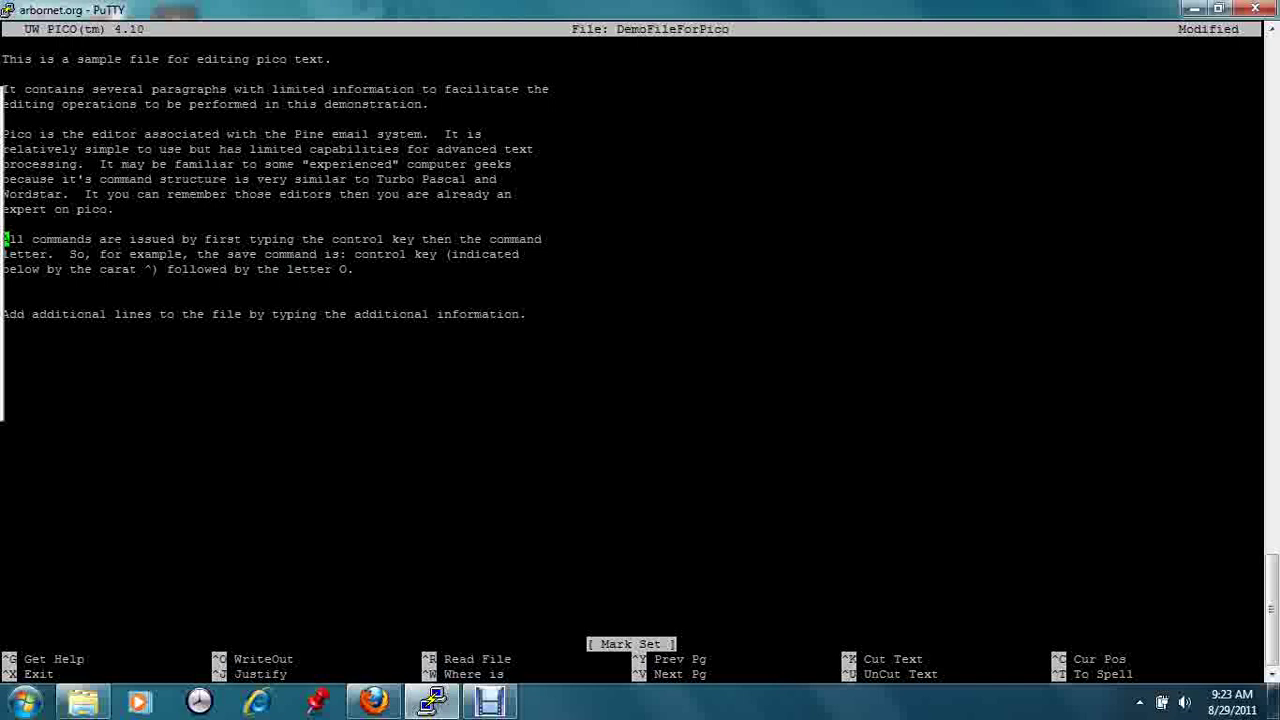
{"action": "key", "text": "Down"}
{"action": "key", "text": "Down"}
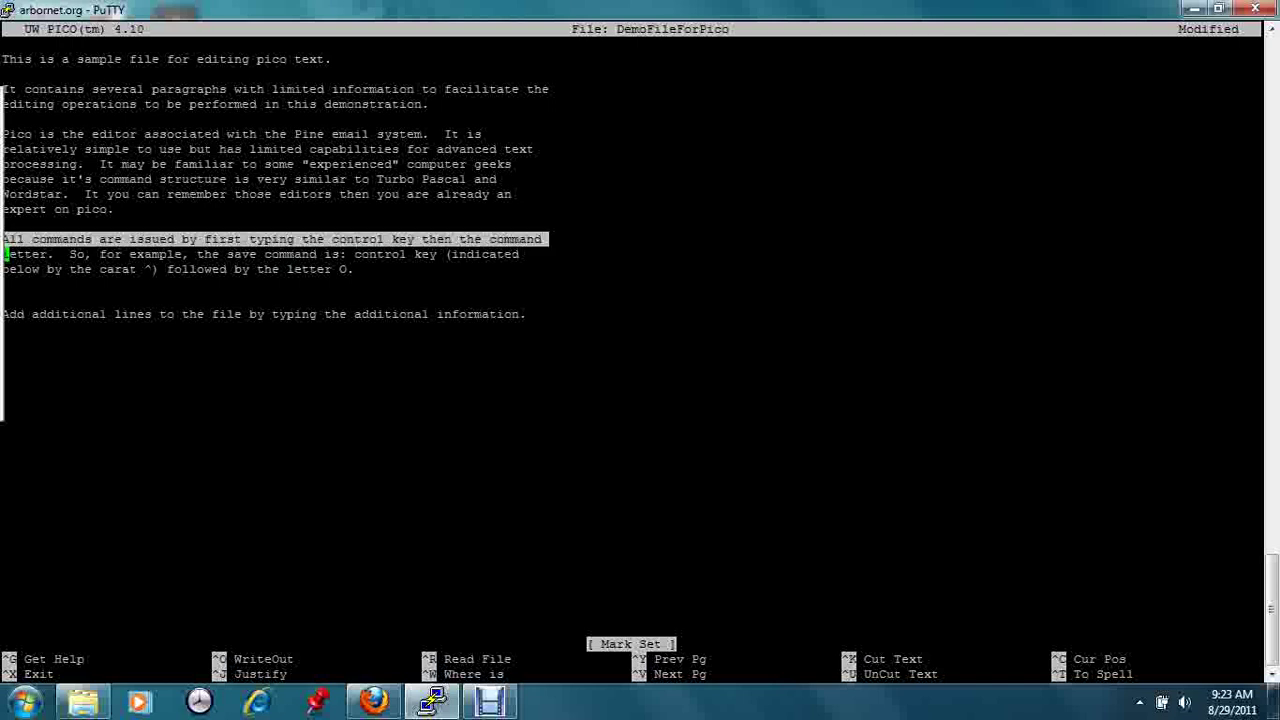
{"action": "key", "text": "Down"}
{"action": "key", "text": "ctrl+c"}
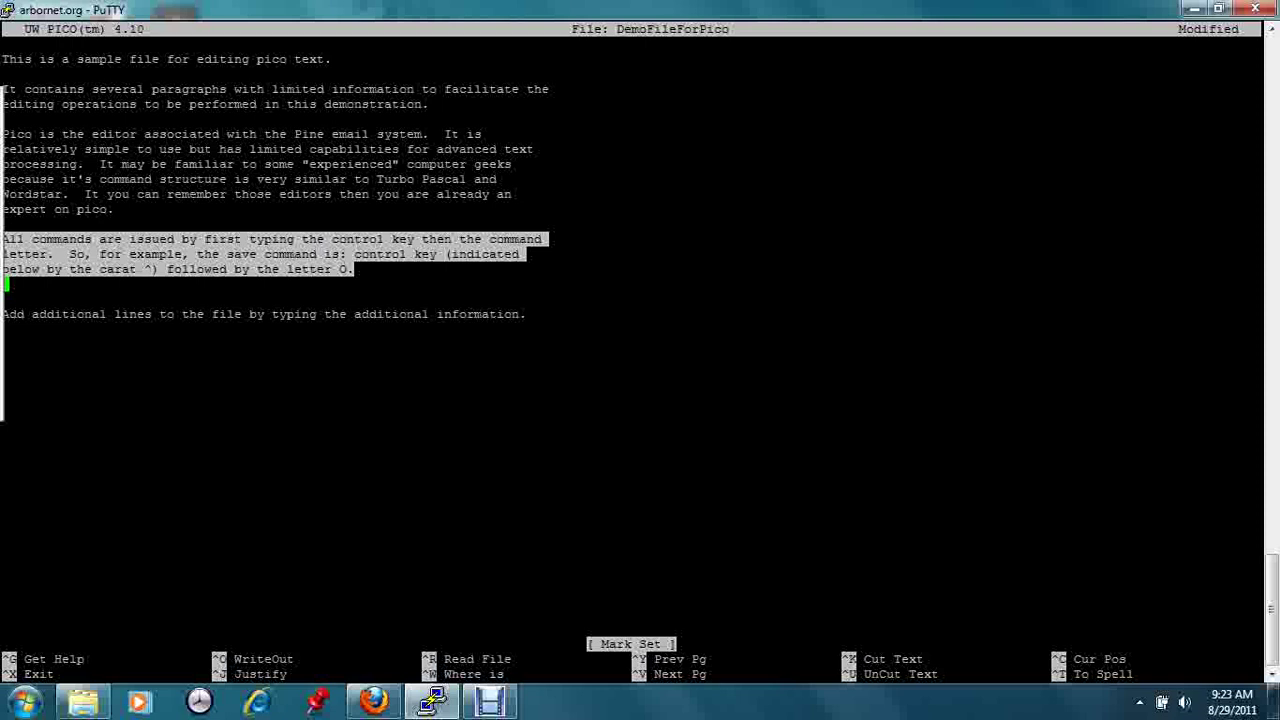
{"action": "key", "text": "ctrl+k"}
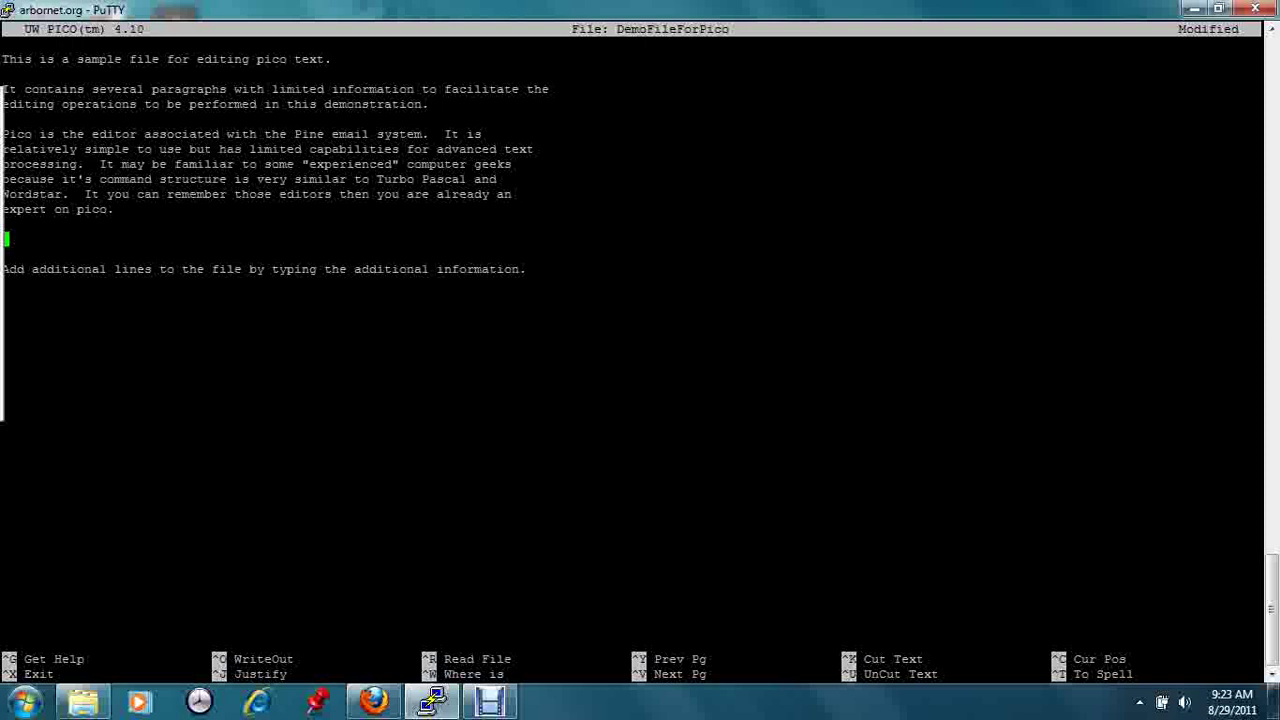
{"action": "key", "text": "ctrl+z"}
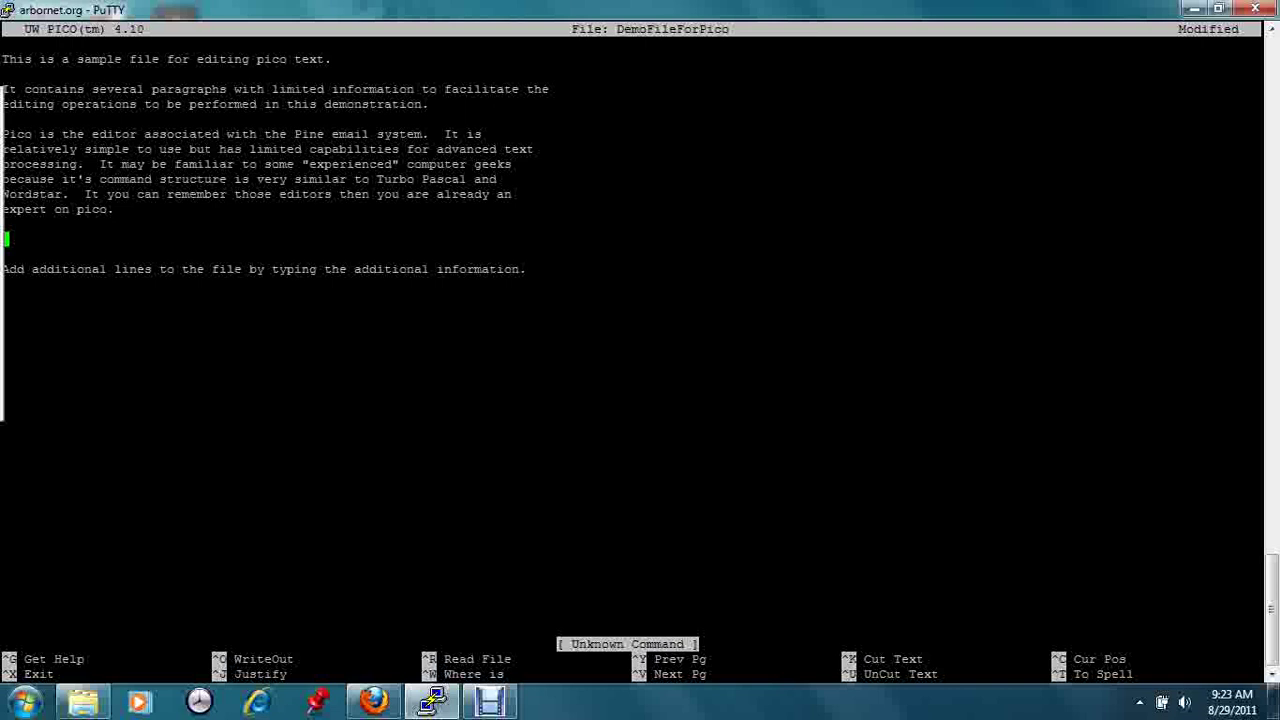
- Paste the "All commands are issued" paragraph below the "Add additional lines" sentence, leaving one blank line between them
{"action": "key", "text": "Down"}
{"action": "key", "text": "Down"}
{"action": "key", "text": "Down"}
{"action": "key", "text": "Down"}
{"action": "key", "text": "shift+Insert"}
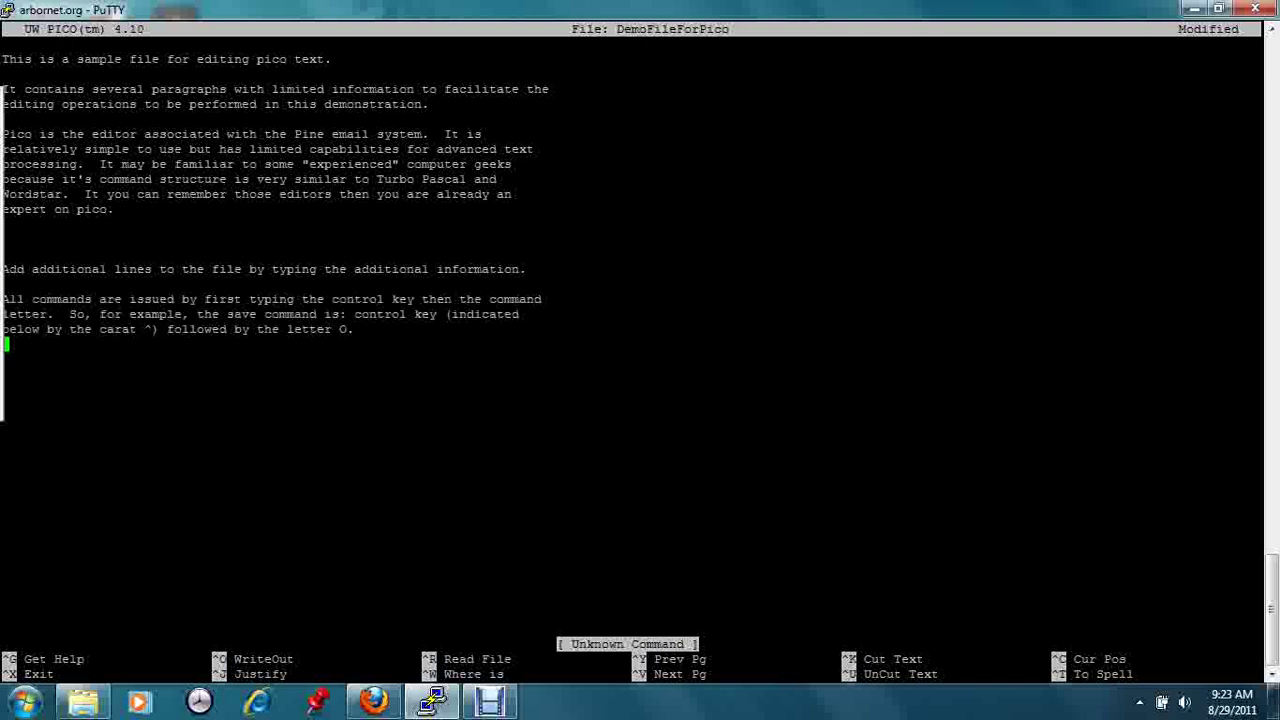
- Delete the two extra blank lines above the "Add additional lines" sentence
{"action": "key", "text": "Up"}
{"action": "key", "text": "Up"}
{"action": "key", "text": "Up"}
{"action": "key", "text": "Up"}
{"action": "key", "text": "Up"}
{"action": "key", "text": "Up"}
{"action": "key", "text": "Up"}
{"action": "key", "text": "ctrl+k"}
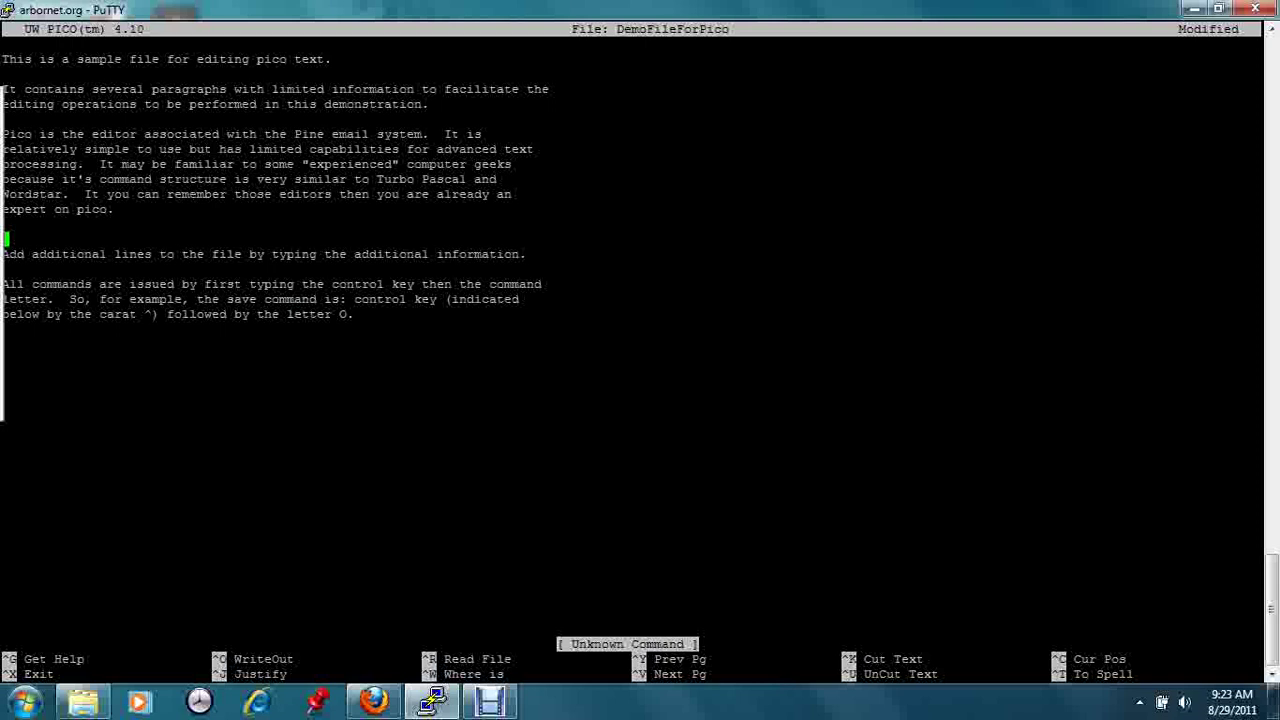
{"action": "key", "text": "ctrl+k"}
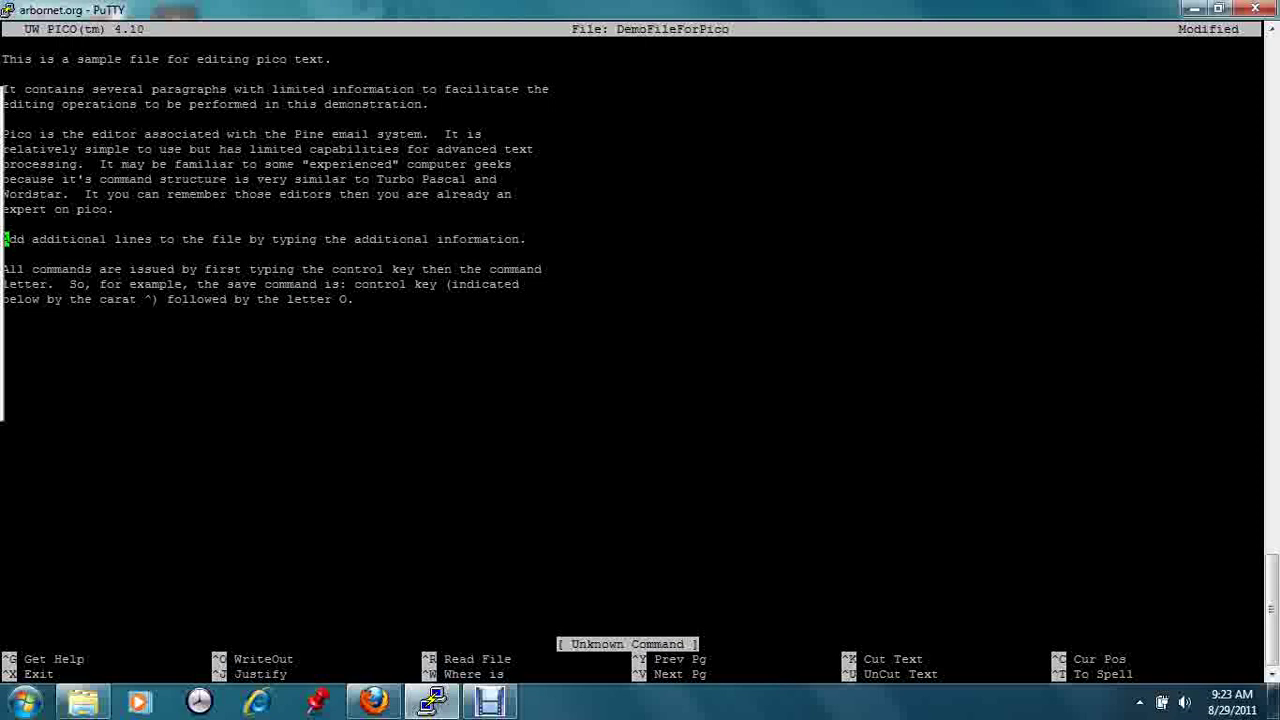
- Save the edited text under the same name DemoFileForPico and exit pico
{"action": "key", "text": "ctrl+o"}
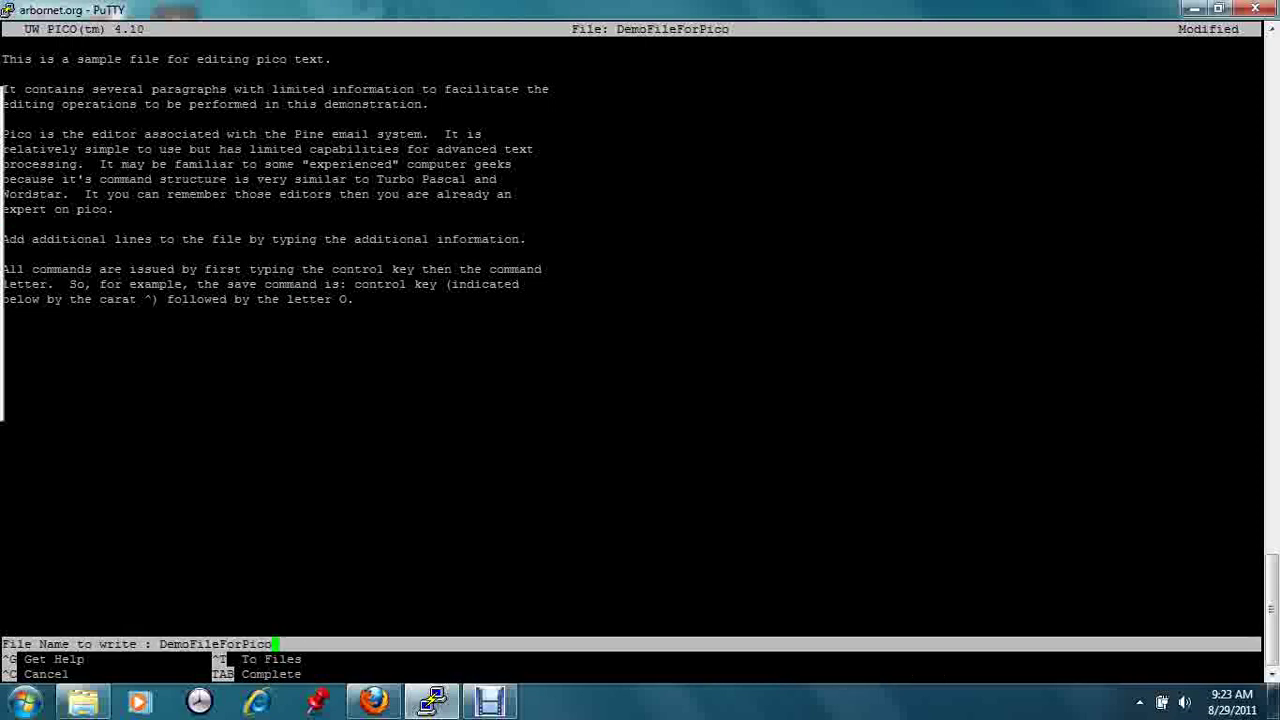
{"action": "key", "text": "Return"}
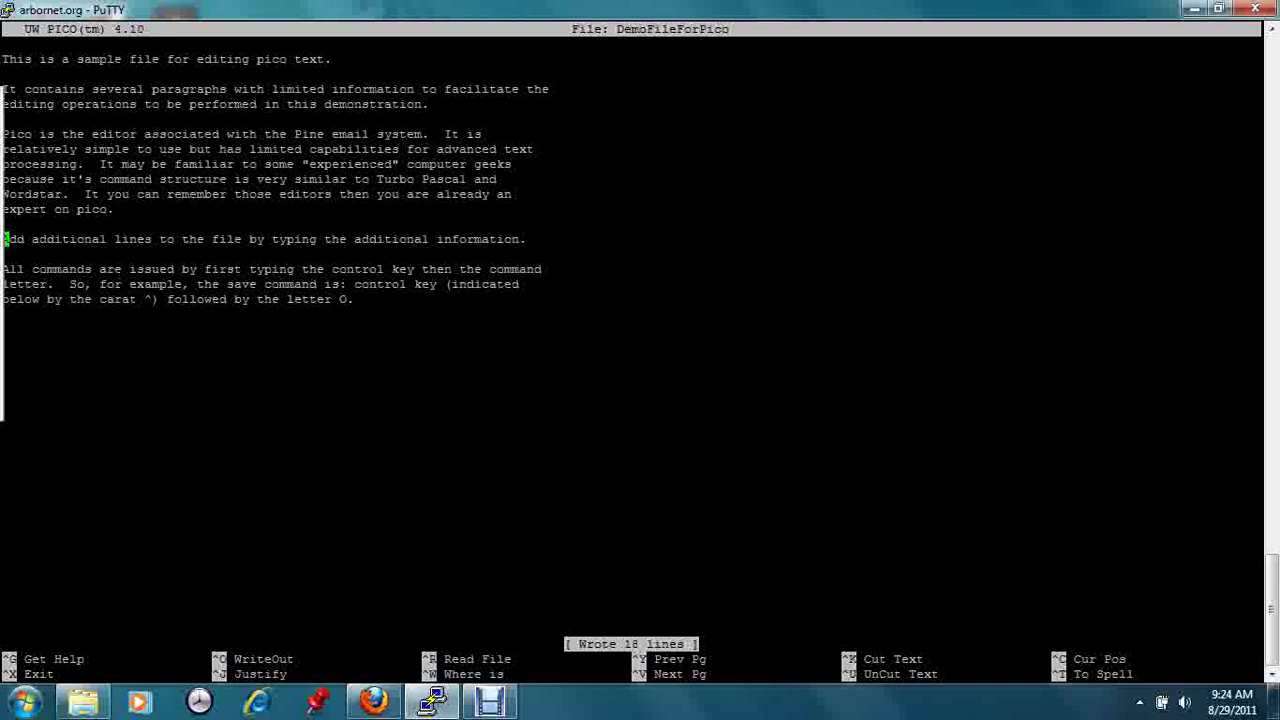
{"action": "key", "text": "ctrl+x"}
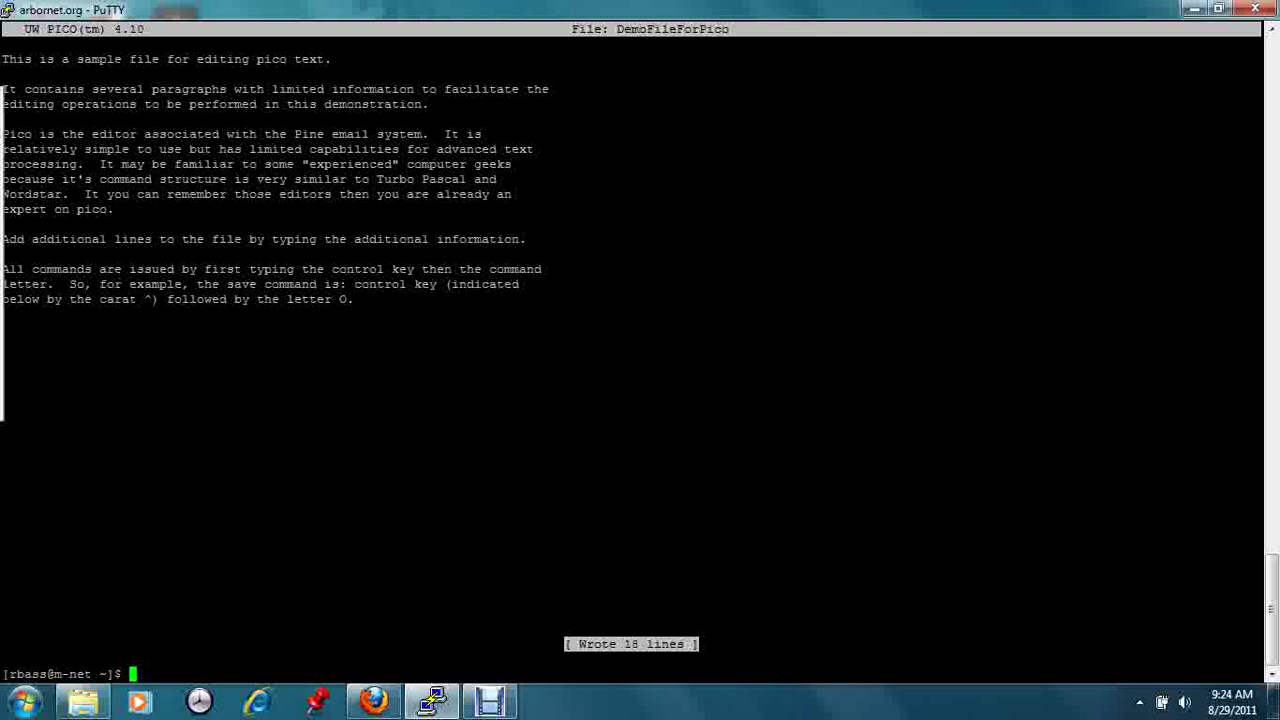
{"action": "left_click", "coordinate": [490, 701]}
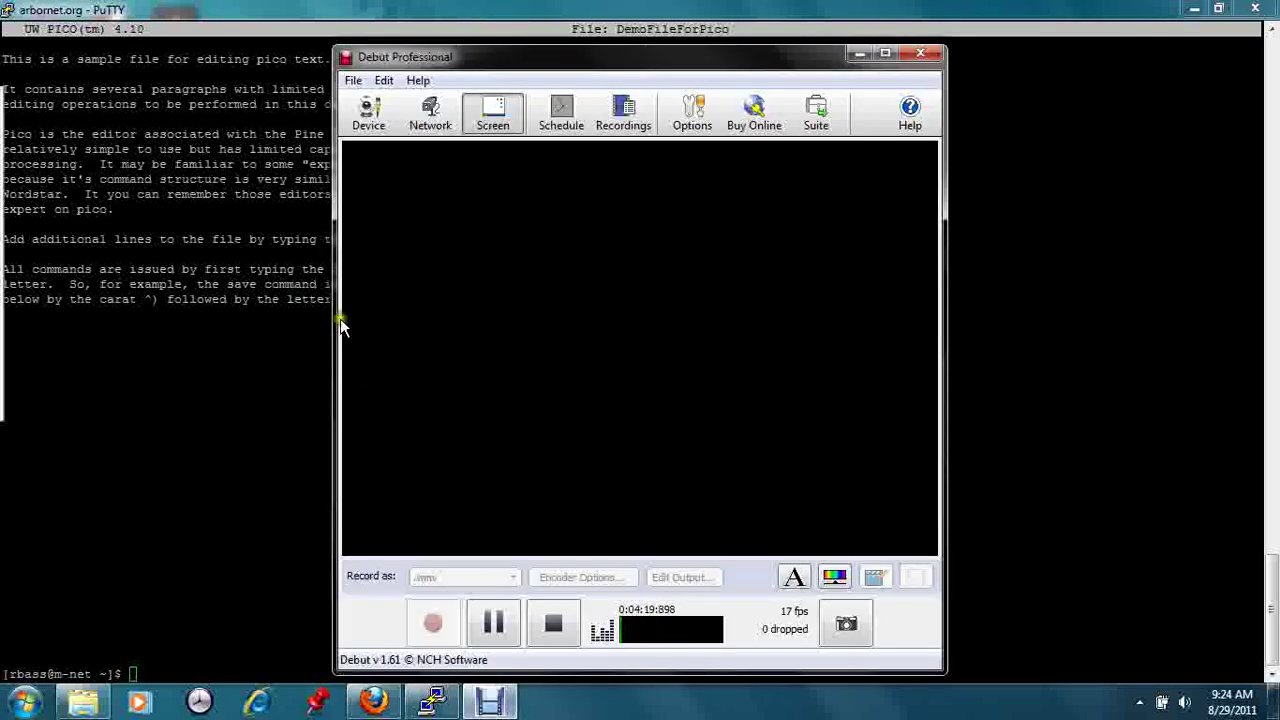
{"action": "left_click", "coordinate": [367, 121]}
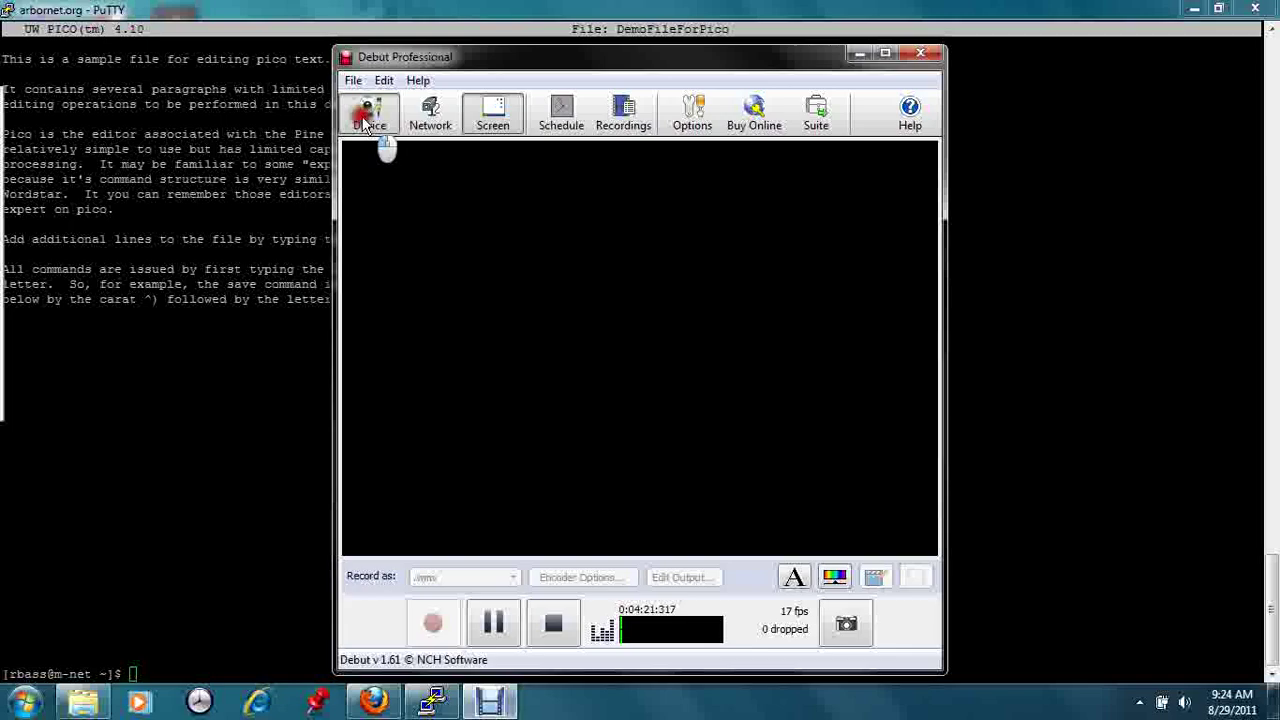